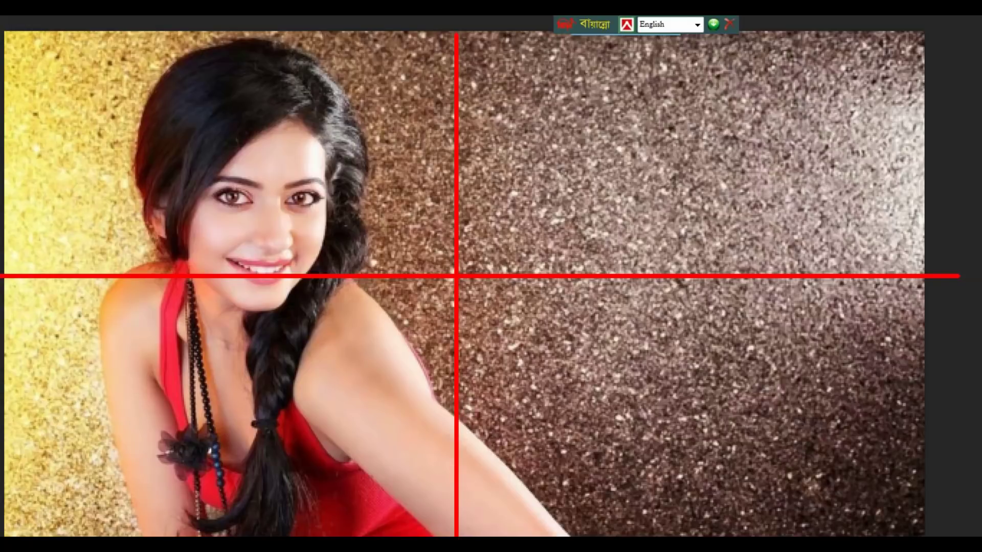
Rotate the photo -4.71° with Free Transform, commit it, and deselect with Ctrl+D.
left_click_drag(261, 39, 258, 276)
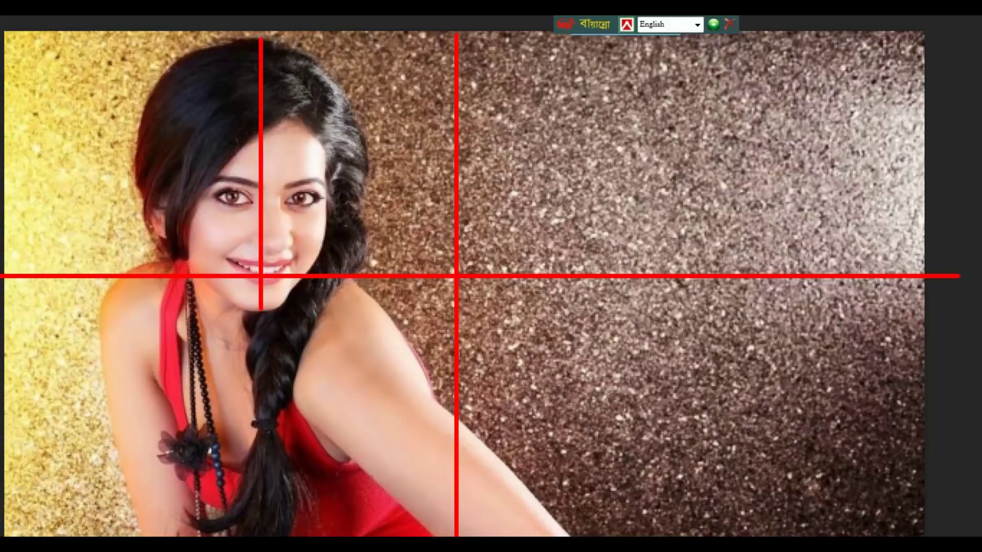
left_click_drag(148, 210, 359, 210)
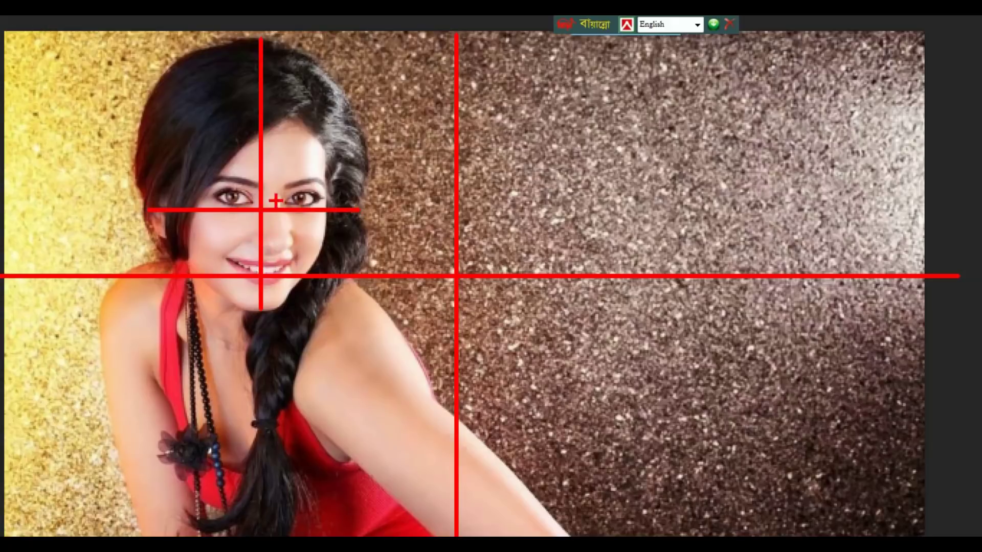
left_click_drag(285, 202, 323, 197)
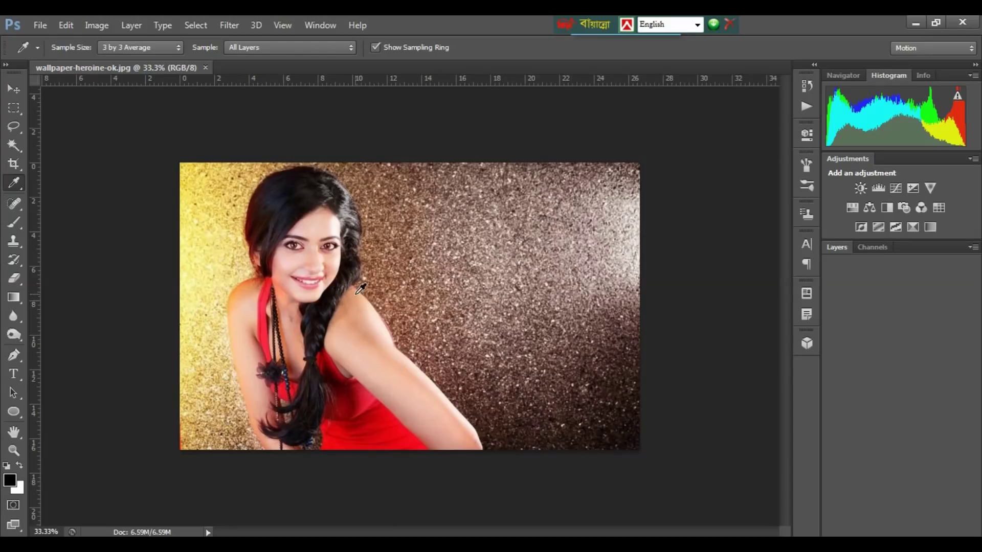
right_click(19, 182)
left_click(82, 223)
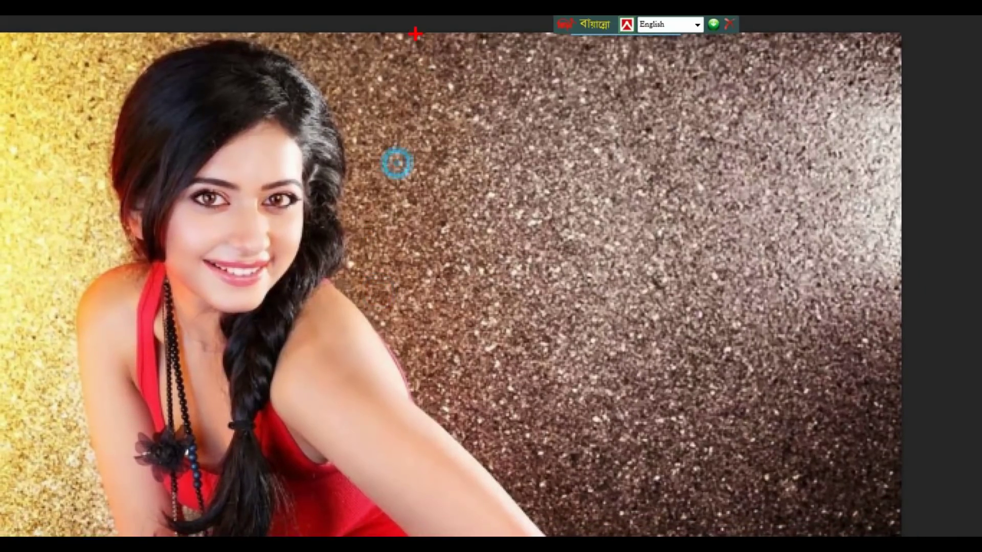
left_click_drag(415, 33, 428, 534)
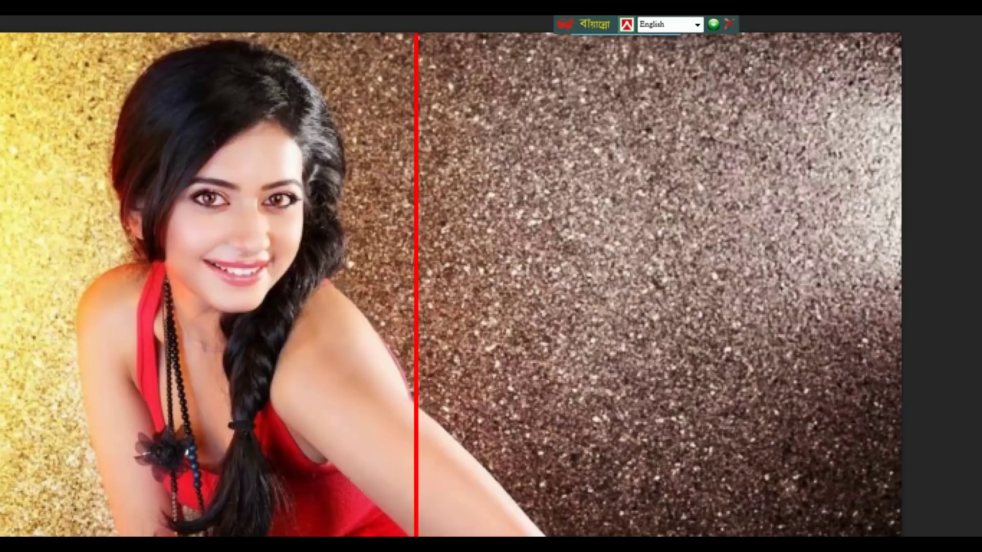
mouse_move(0, 270)
left_mouse_down()
mouse_move(404, 281)
mouse_move(904, 270)
left_mouse_up()
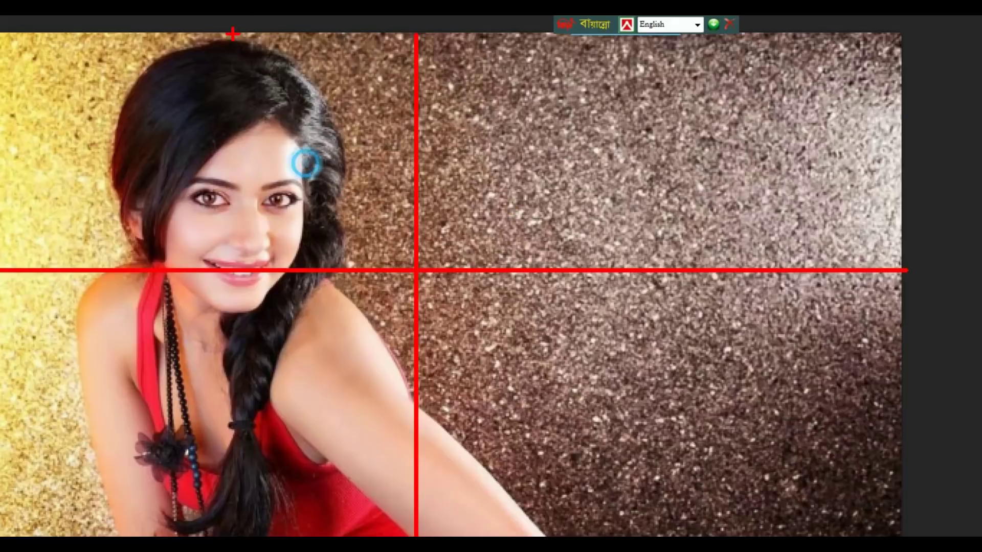
left_click_drag(233, 34, 235, 309)
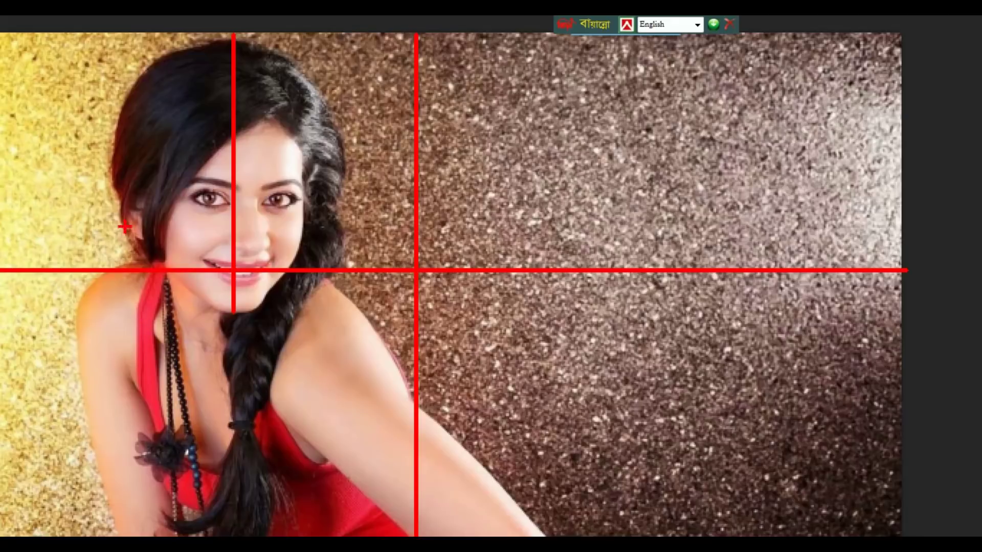
left_click_drag(122, 216, 337, 215)
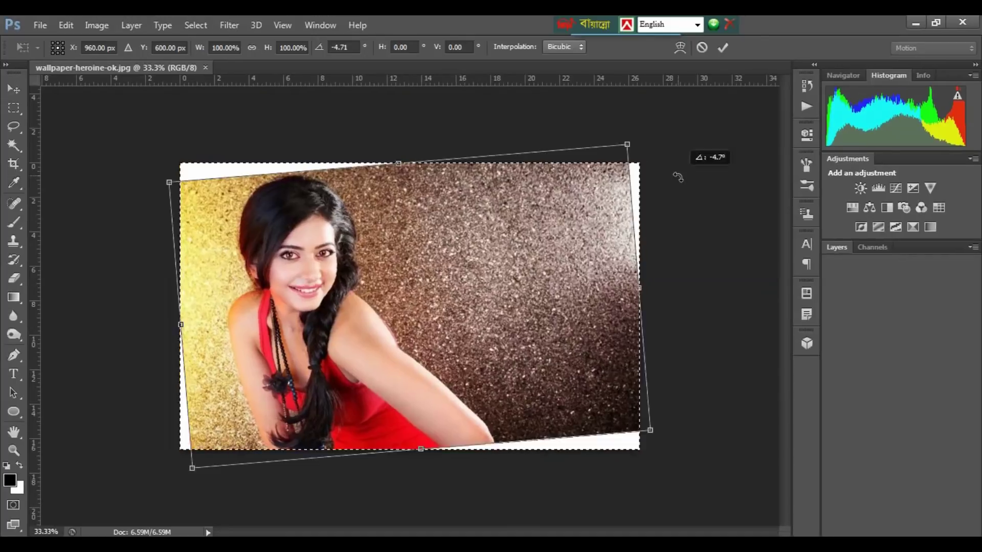
key("Return")
key("i")
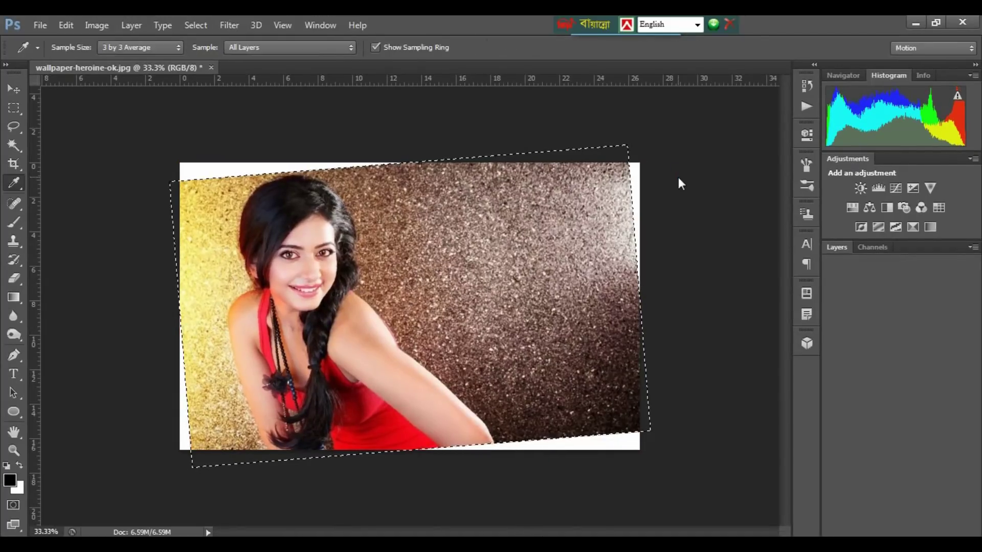
key("ctrl+d")
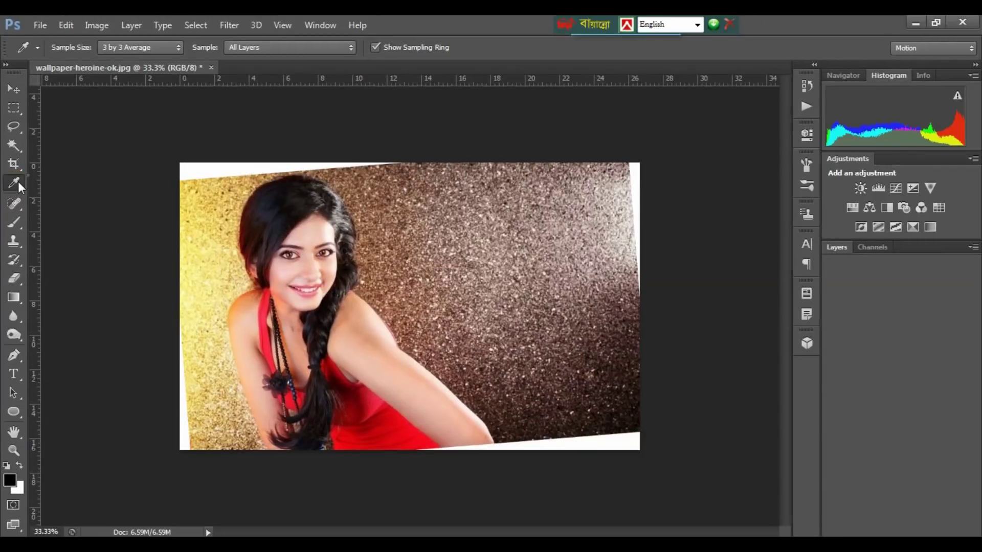
Switch to the Ruler Tool from the Eyedropper tool group.
right_click(18, 184)
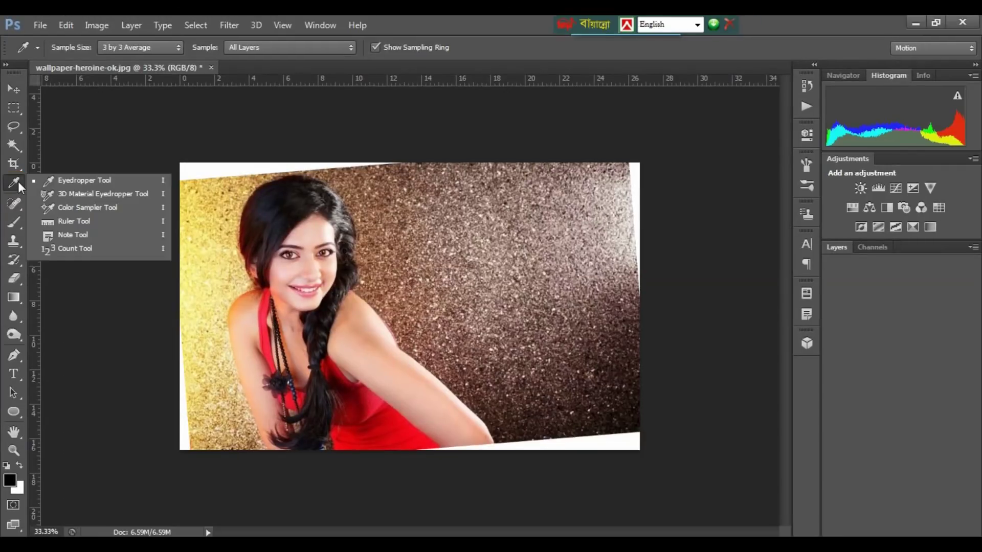
left_click(78, 223)
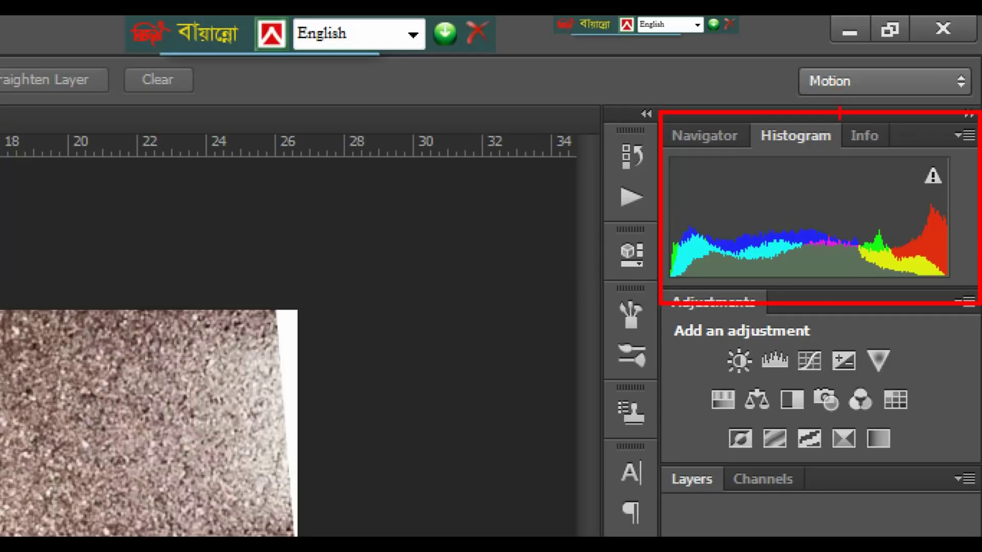
left_click(911, 64)
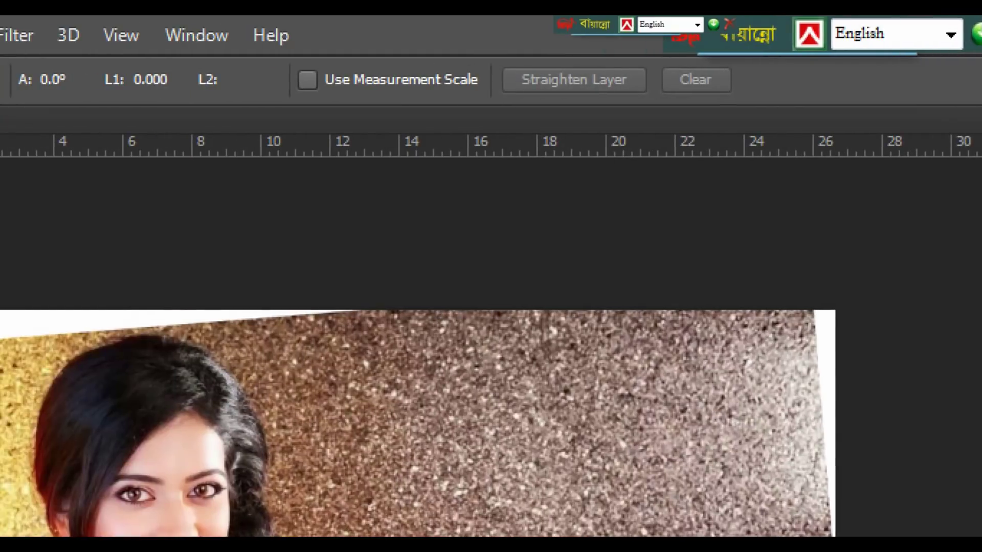
left_click(444, 28)
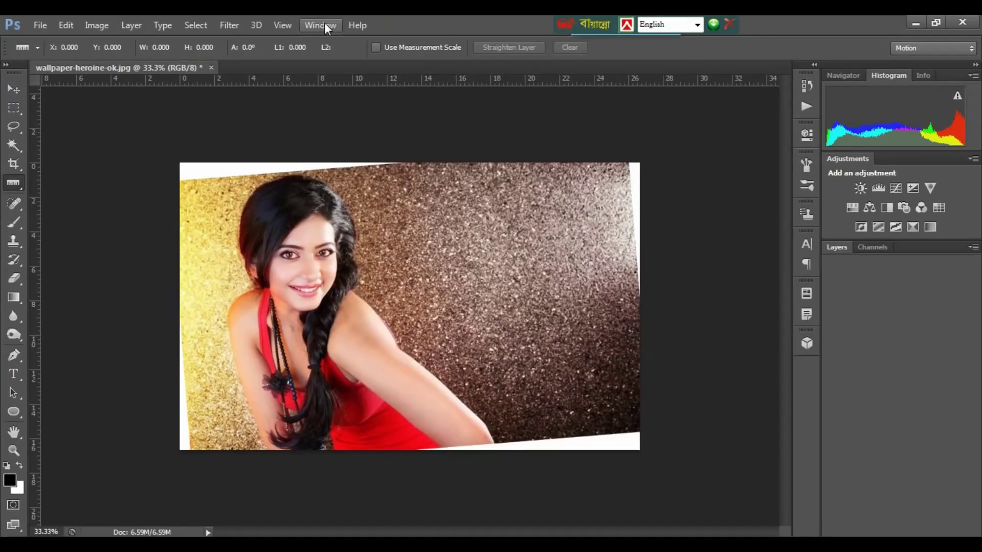
Show the Info panel from the Window menu.
left_click(324, 25)
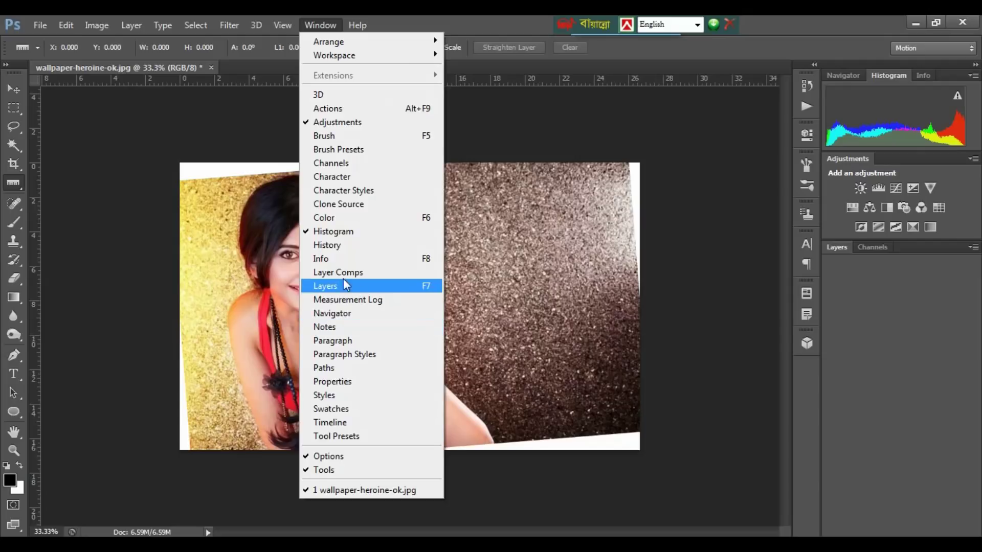
left_click(319, 259)
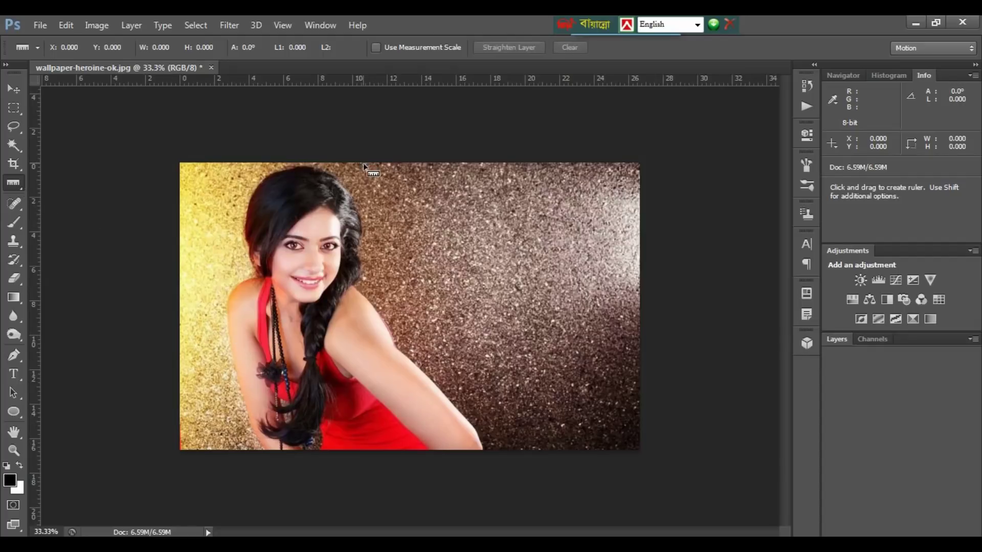
Measure vertical and horizontal ruler lines across the photo, including head to chin.
left_click_drag(364, 165, 375, 450)
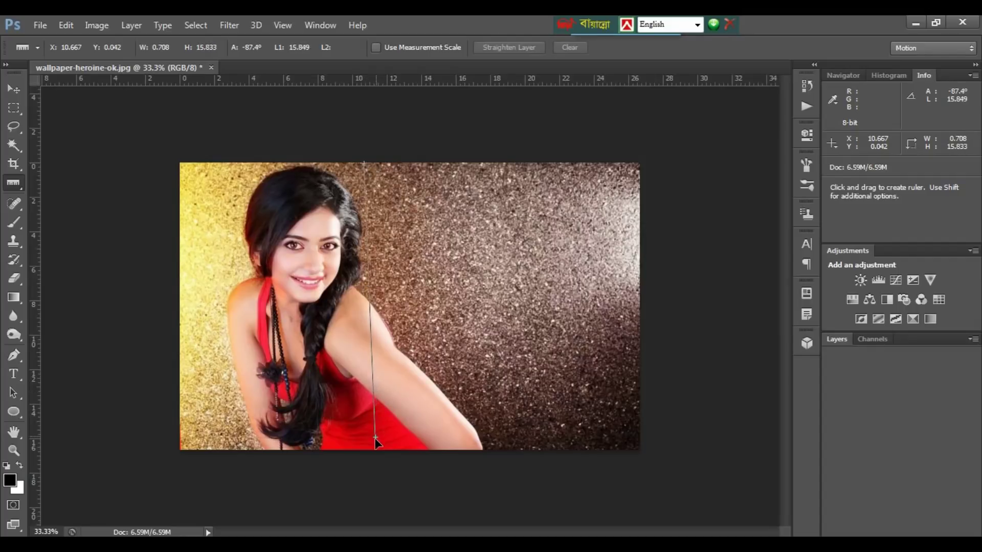
left_click_drag(375, 450, 376, 451)
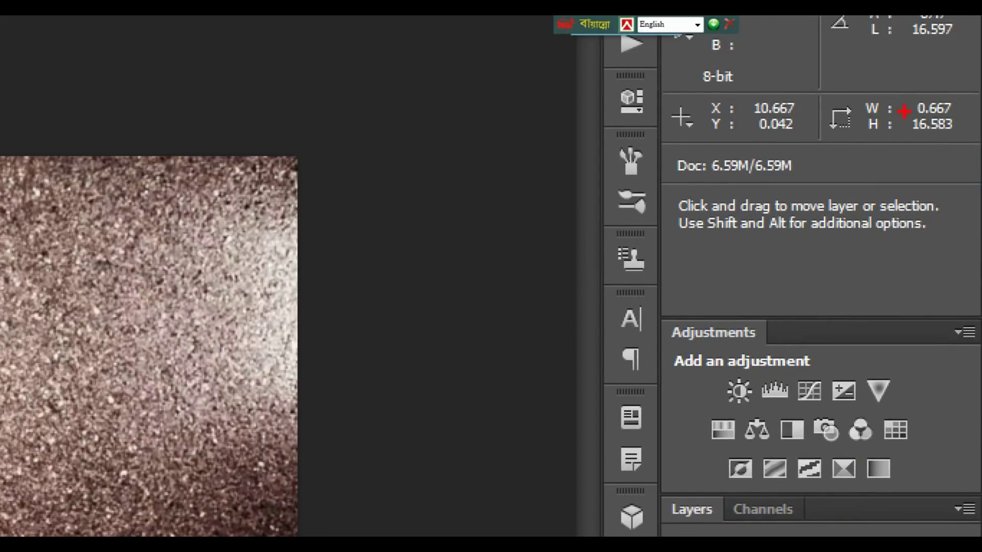
left_click_drag(904, 111, 962, 137)
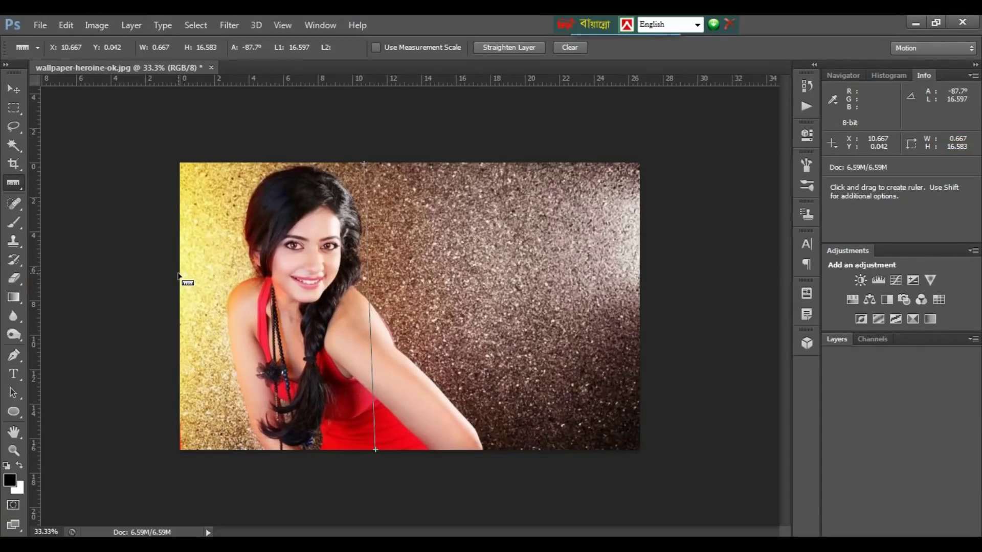
left_click_drag(178, 274, 638, 277)
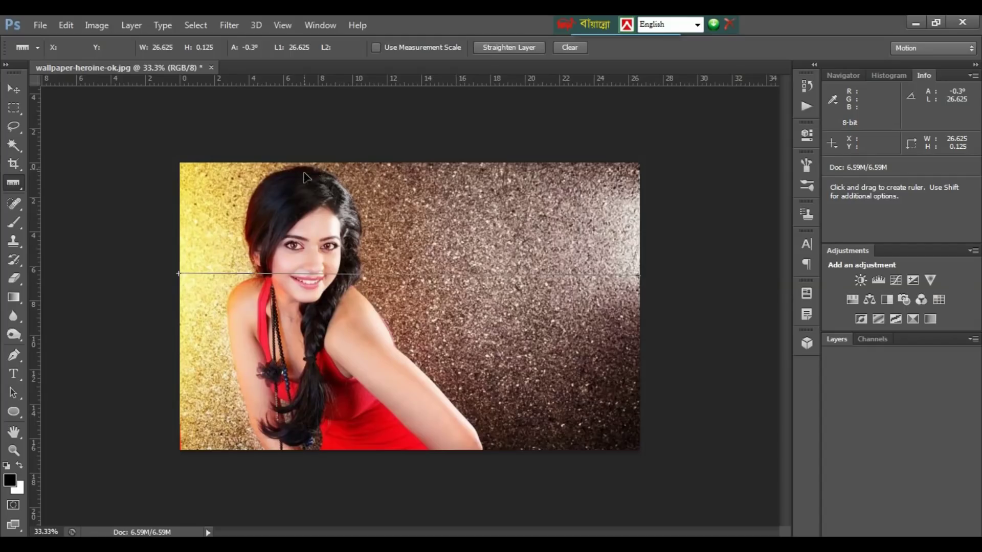
left_click_drag(304, 169, 308, 304)
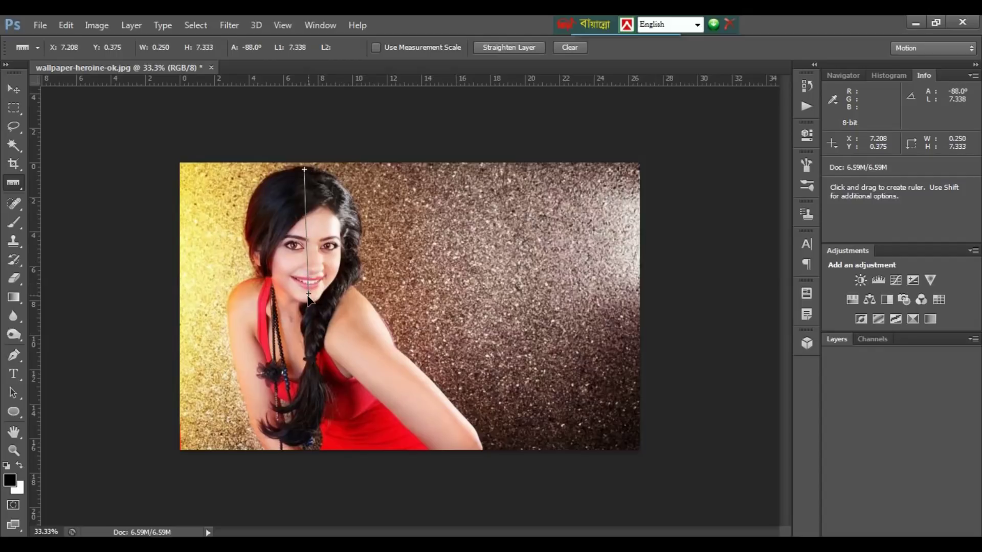
Measure a level line across the eyes, then bring up the New document dialog.
key("v")
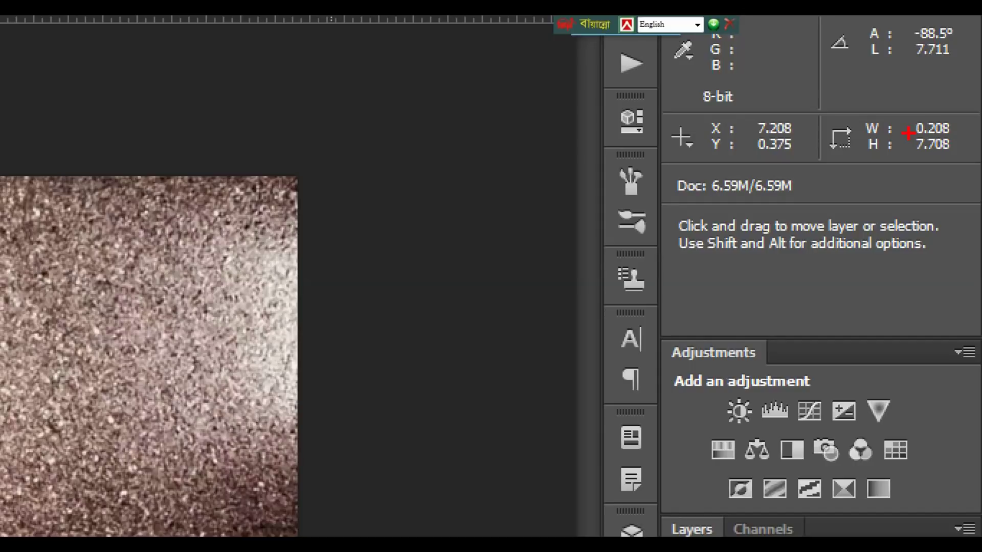
key("i")
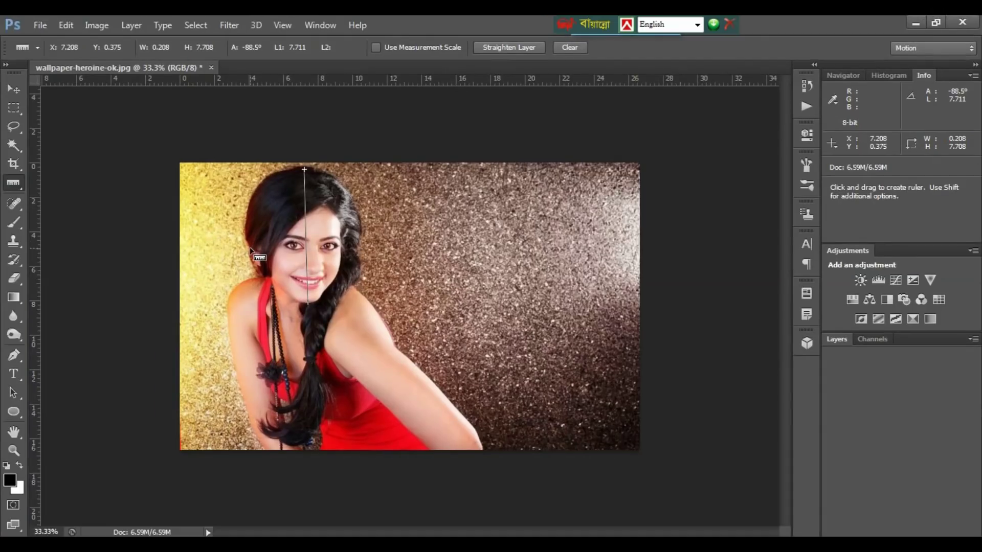
left_click_drag(251, 249, 356, 250)
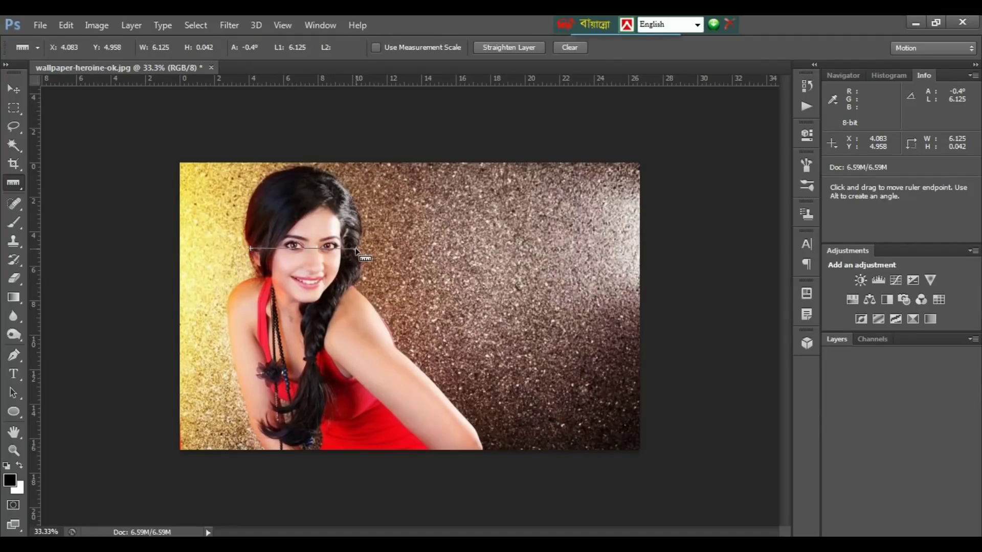
key("v")
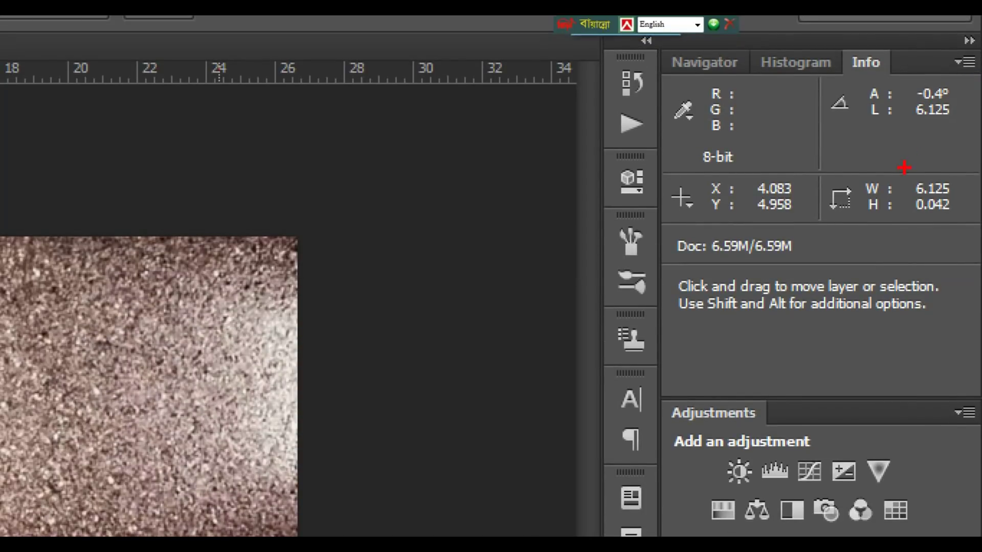
key("i")
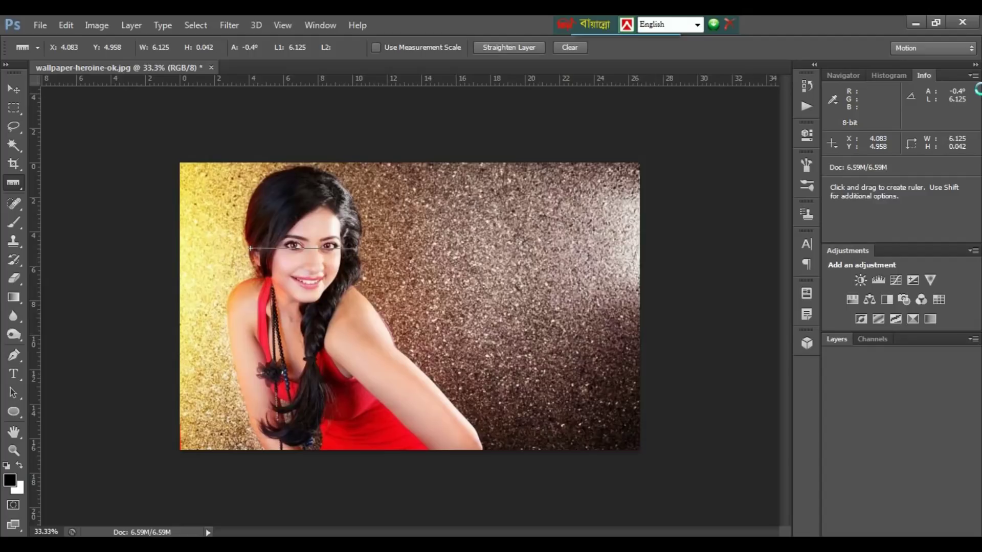
key("ctrl+n")
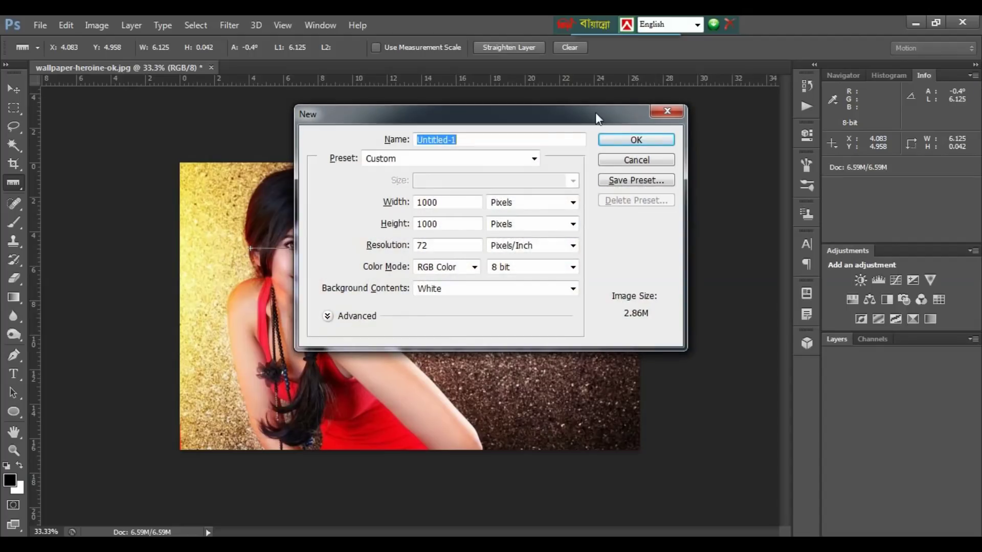
Create an International Paper A4 document, then return to the wallpaper photo with the Move tool.
left_click(513, 162)
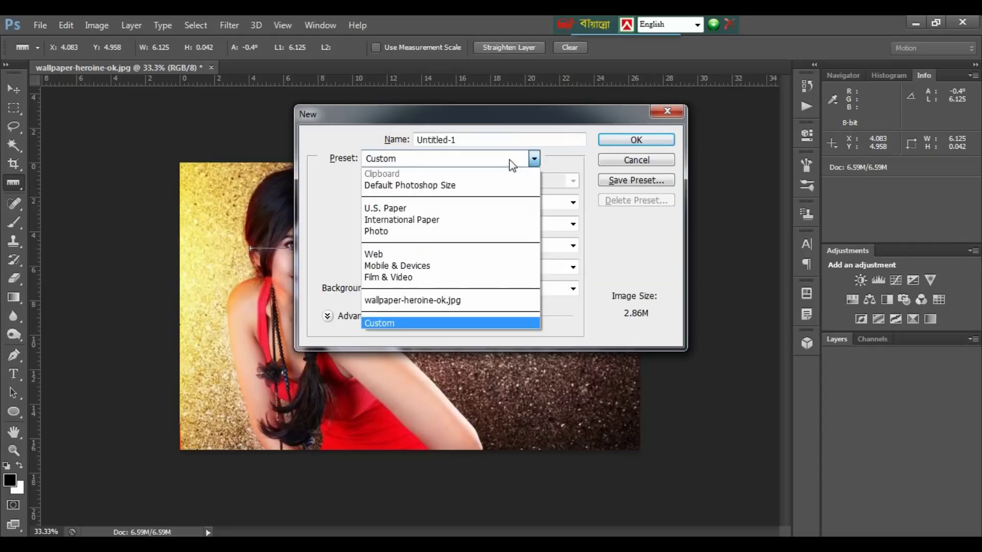
left_click(418, 219)
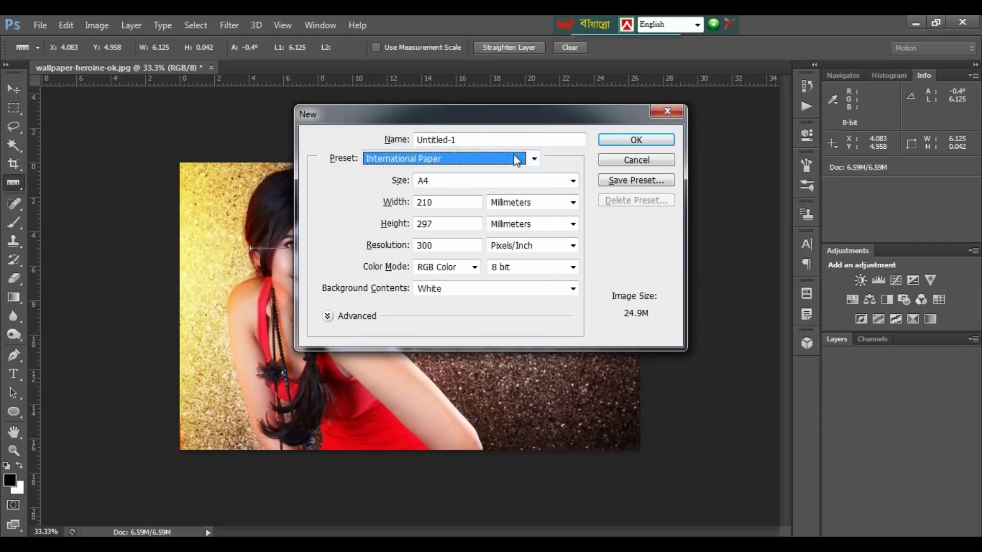
left_click(627, 140)
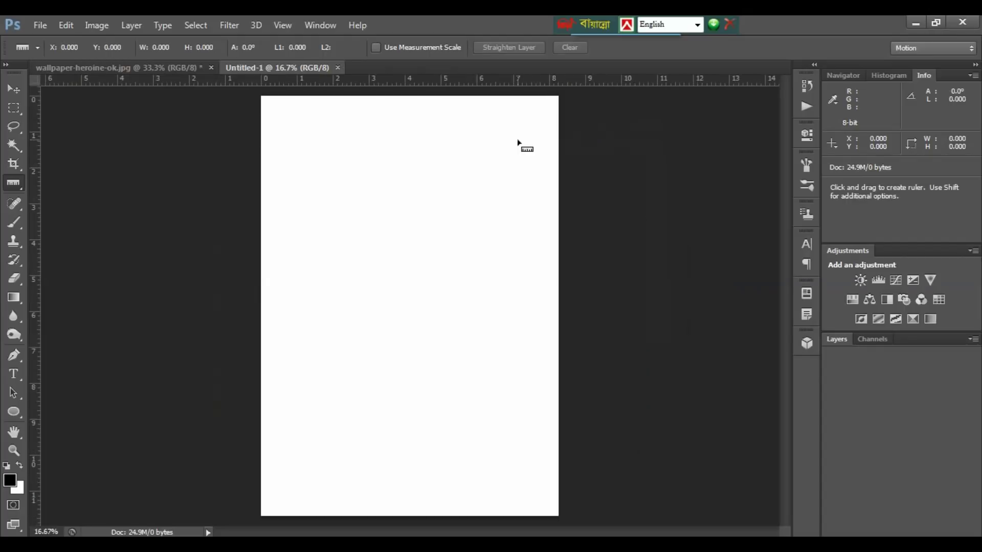
left_click(174, 68)
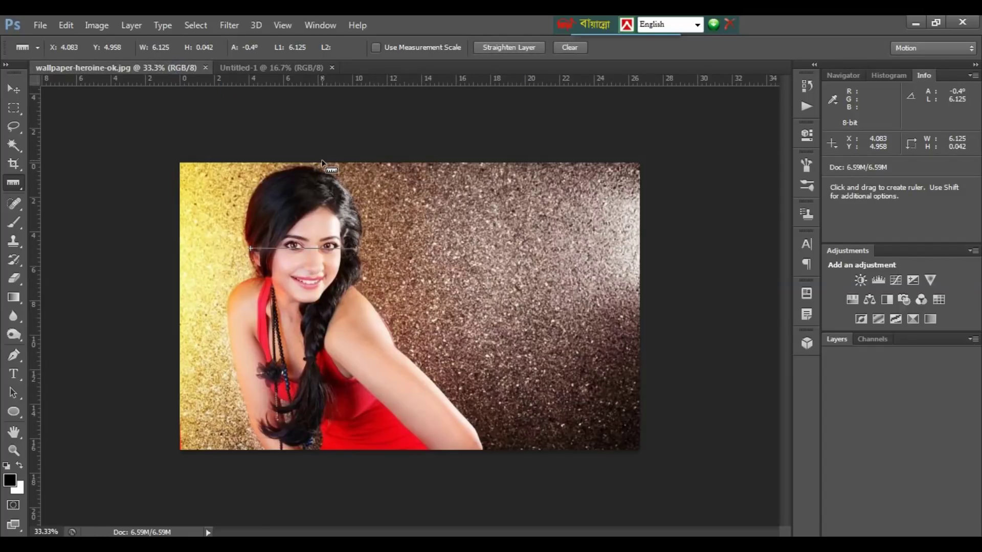
key("v")
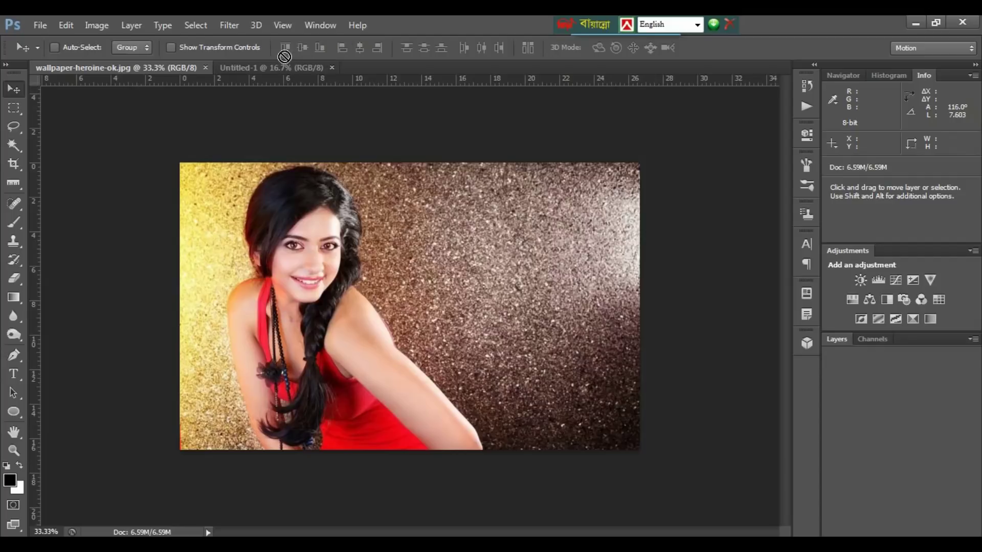
Drop the wallpaper photo onto the A4 page as Layer 1 and rotate it about 18.6°.
left_click(285, 67)
left_click_drag(343, 182, 378, 189)
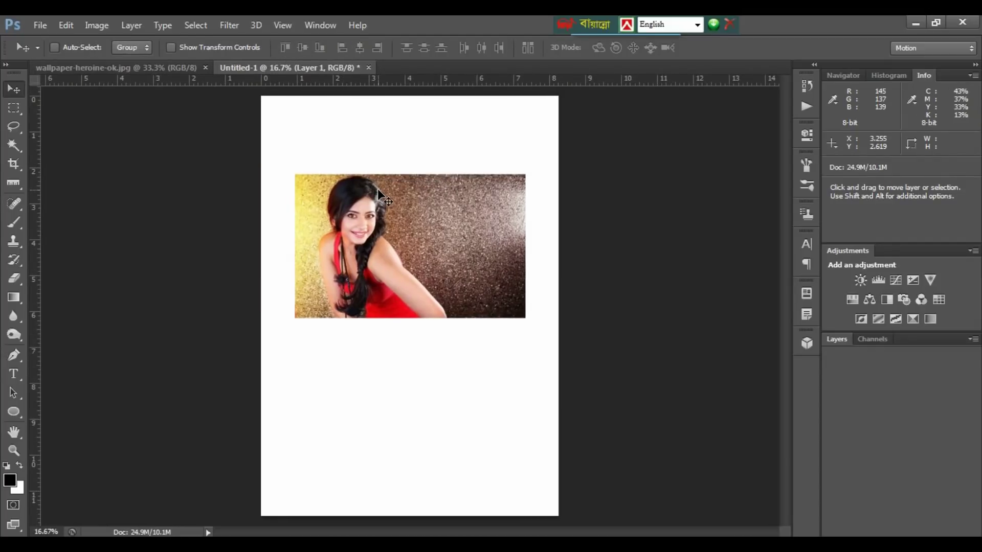
key("ctrl+t")
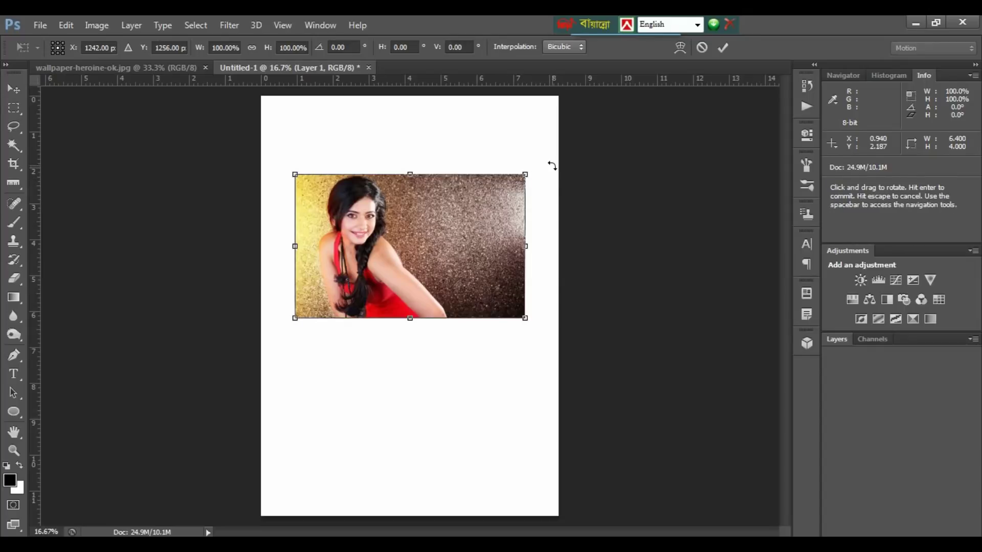
left_click_drag(551, 165, 578, 214)
key("Return")
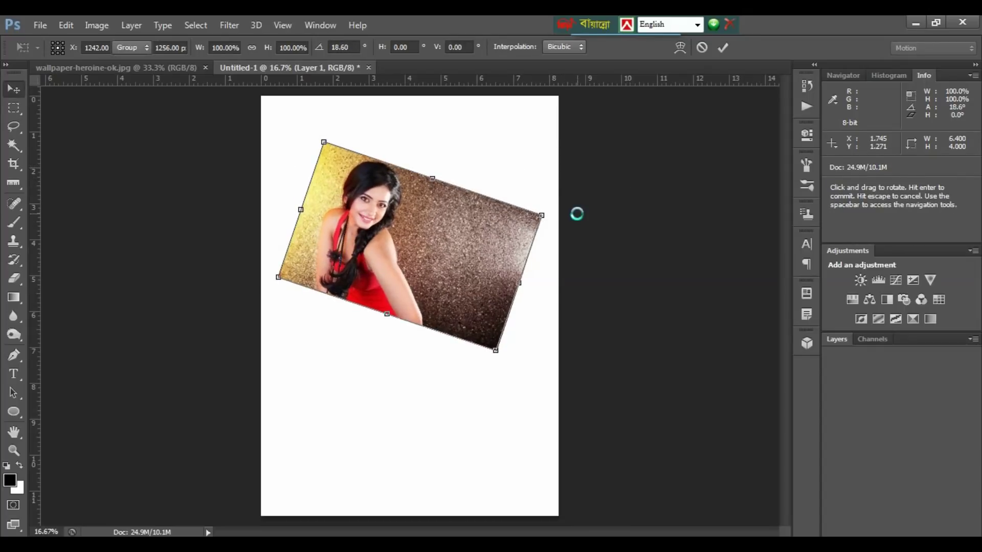
key("ctrl+plus")
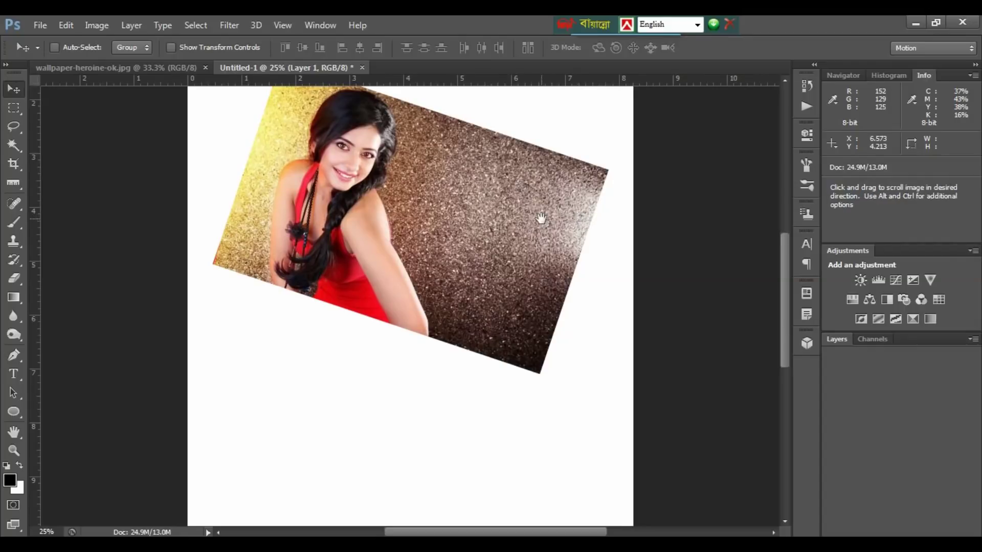
left_click_drag(542, 217, 544, 285)
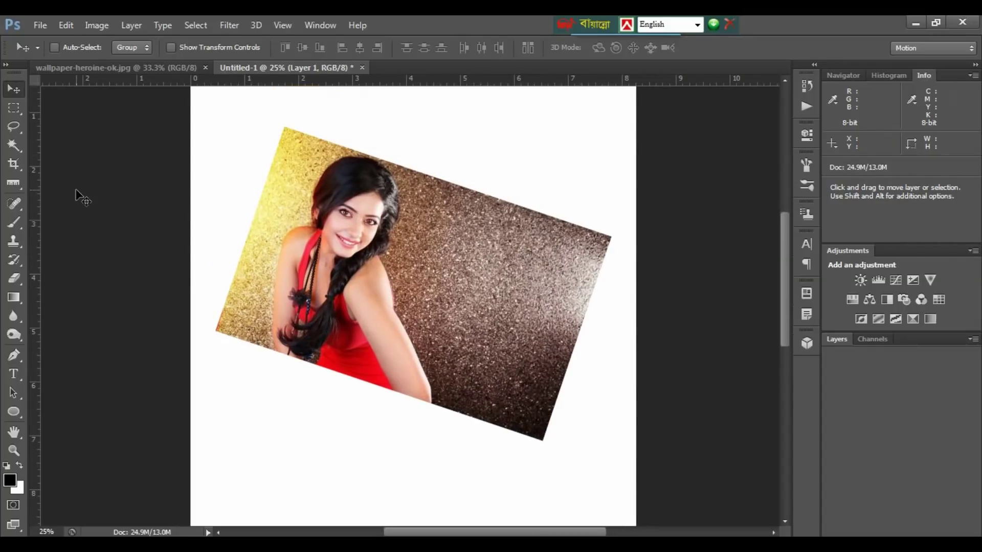
Level Layer 1 with Straighten Layer along a ruler line on its top edge.
left_click(11, 186)
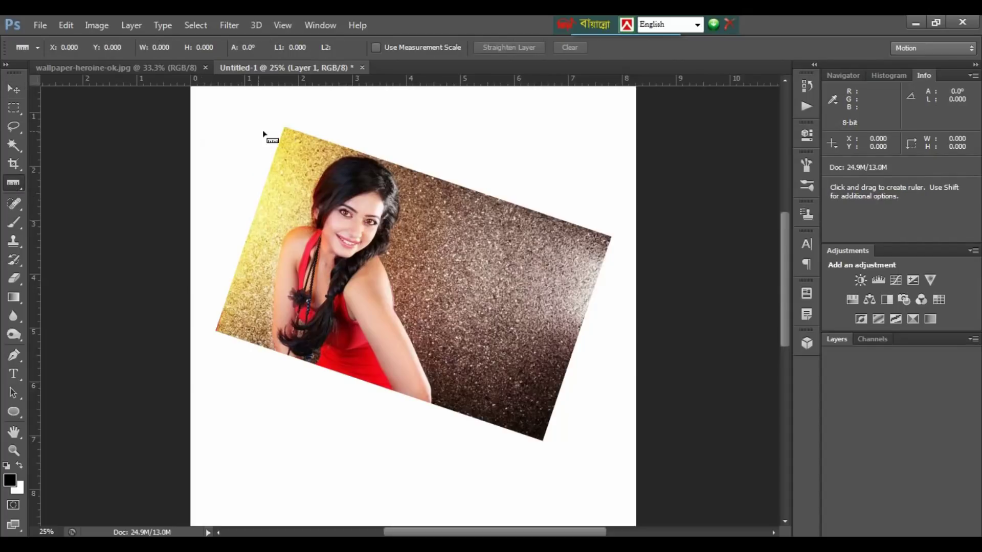
mouse_move(282, 131)
left_mouse_down()
mouse_move(561, 203)
mouse_move(638, 249)
left_mouse_up()
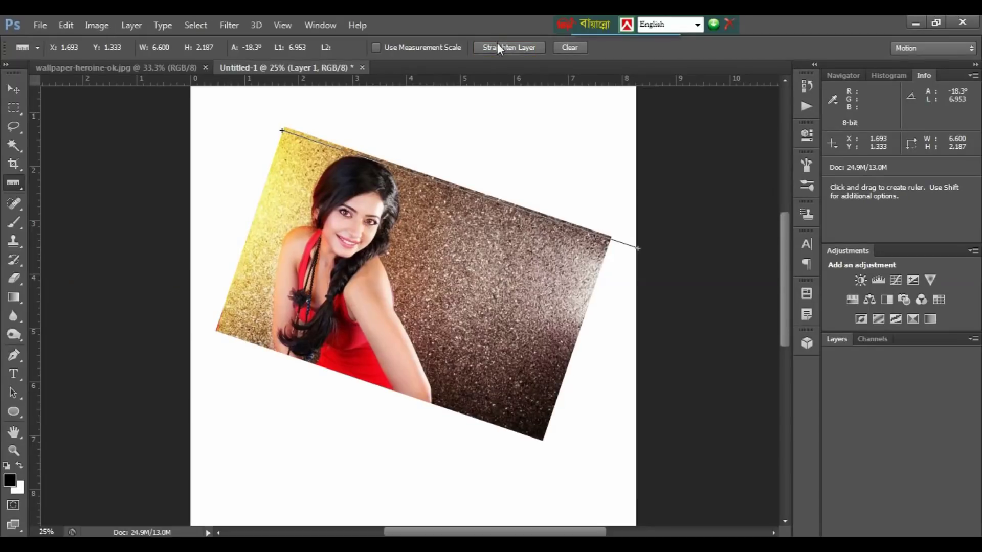
left_click(498, 45)
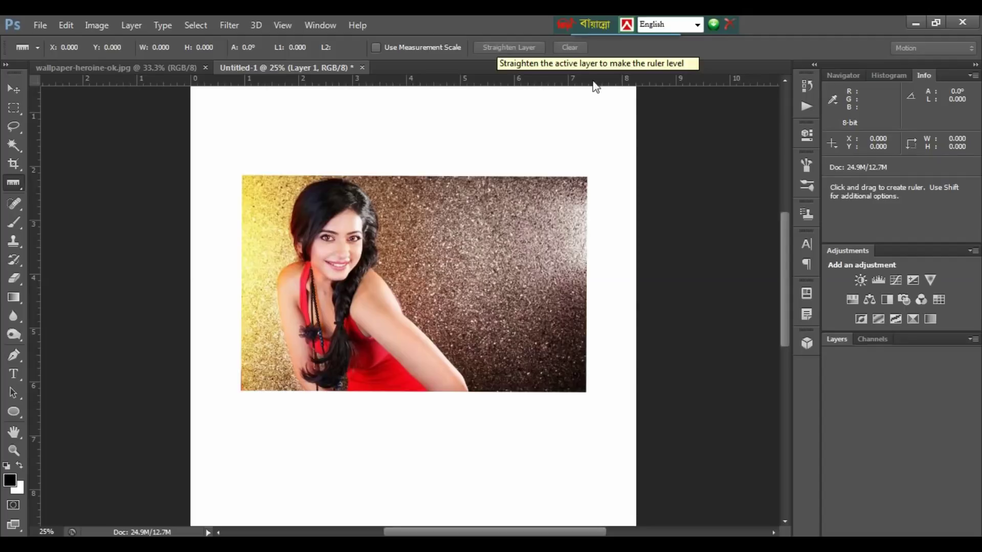
Draw a slanted ruler line and straighten to it, tilting the layer about 13°.
left_click_drag(637, 128, 306, 206)
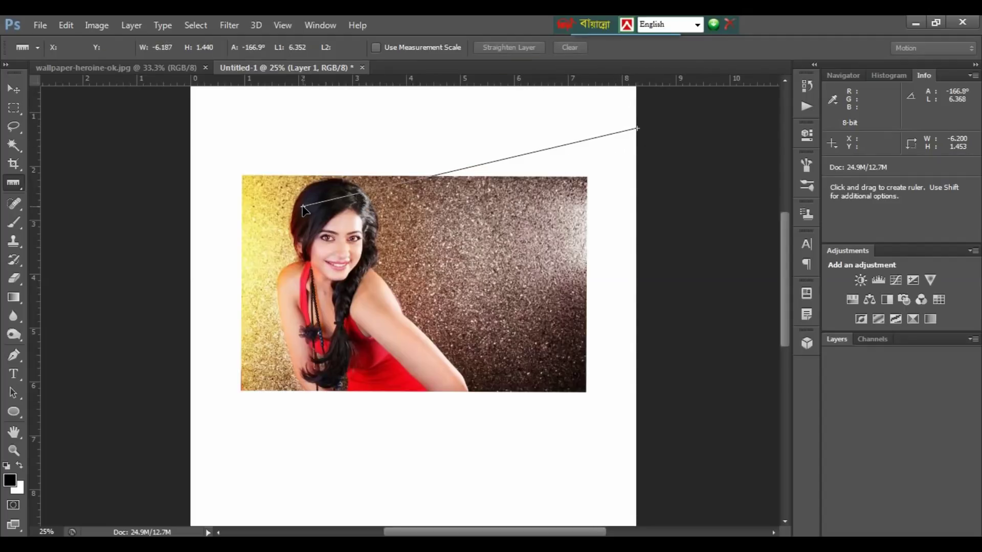
left_click_drag(305, 207, 260, 213)
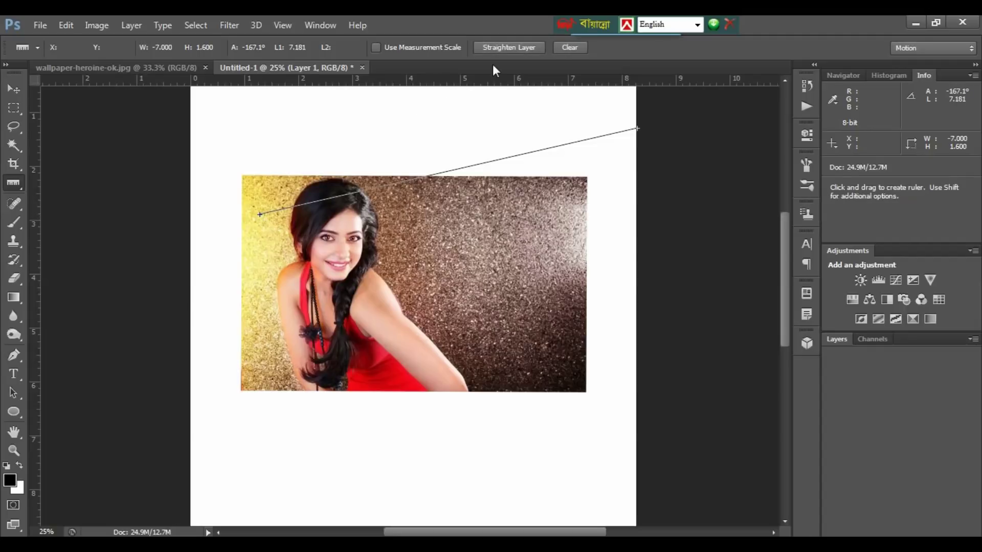
left_click(511, 47)
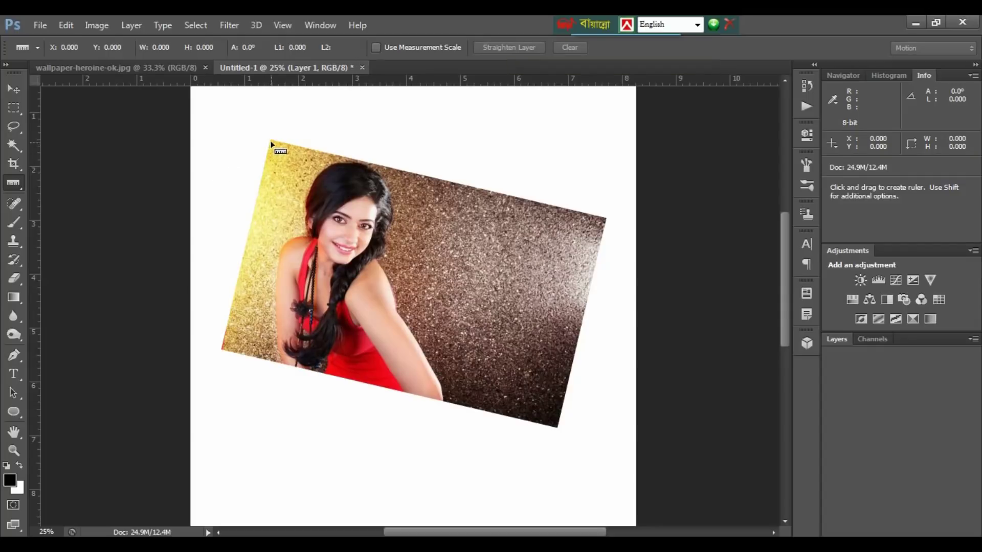
Measure the photo's -13.1° top edge with the Ruler and apply Straighten Layer.
left_click_drag(271, 142, 632, 226)
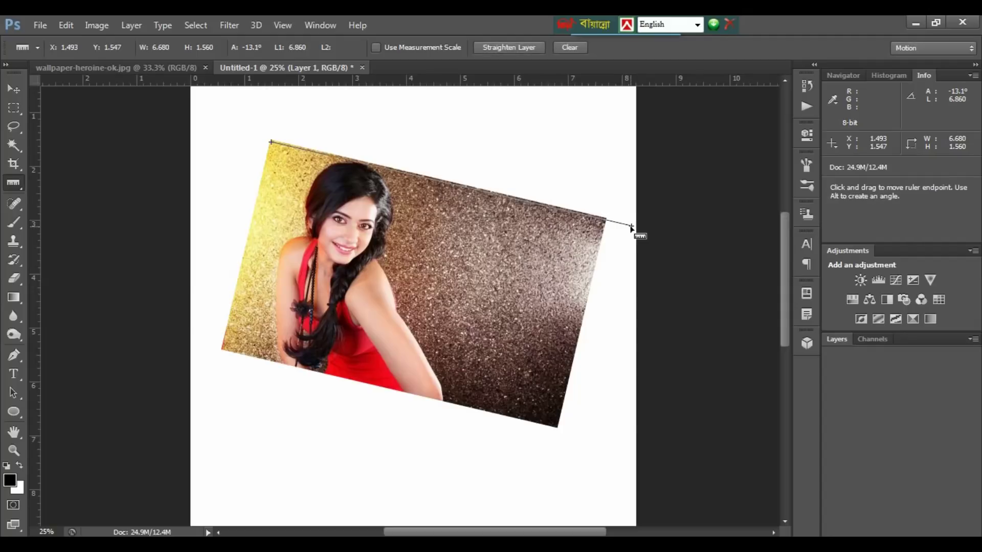
left_click(500, 48)
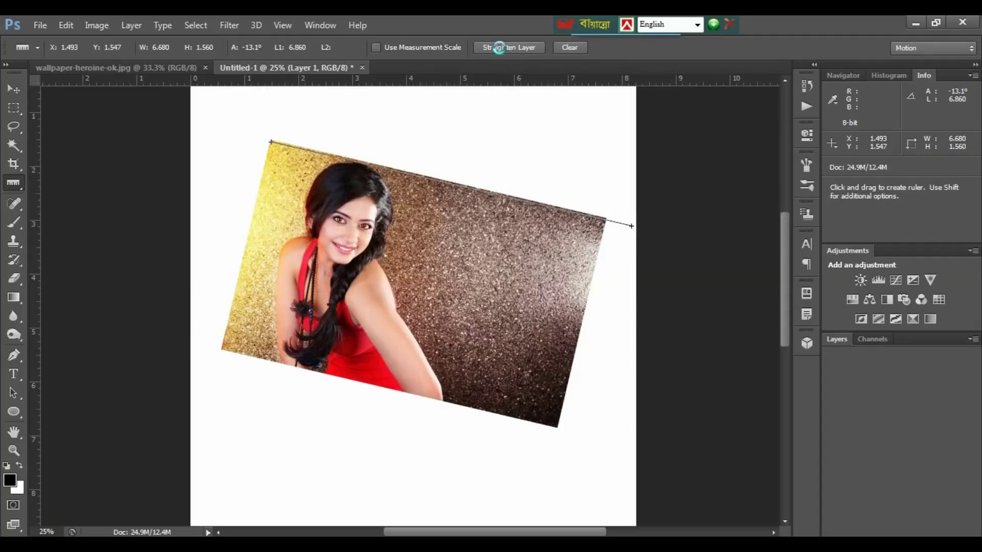